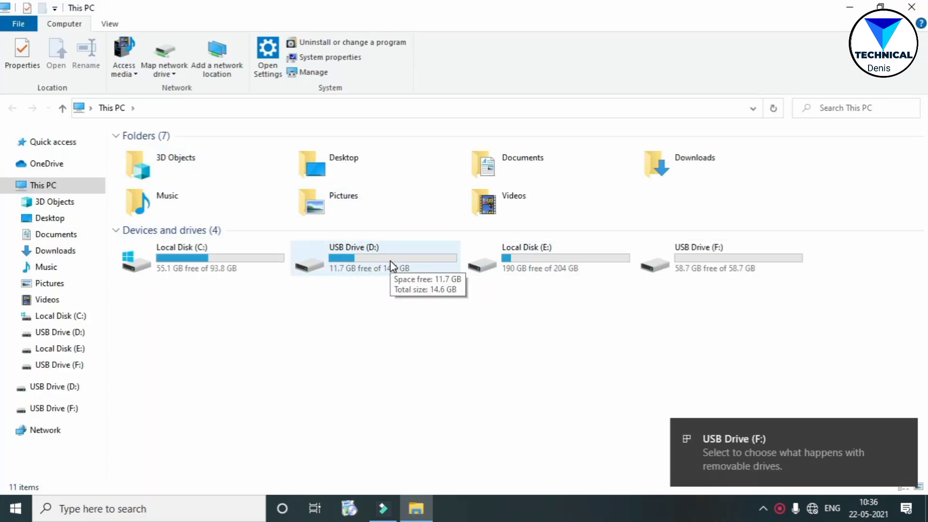
# Step: Look at the USB drives (D:) and (F:) and check the contents of USB Drive (F:)
pyautogui.click(784, 255)
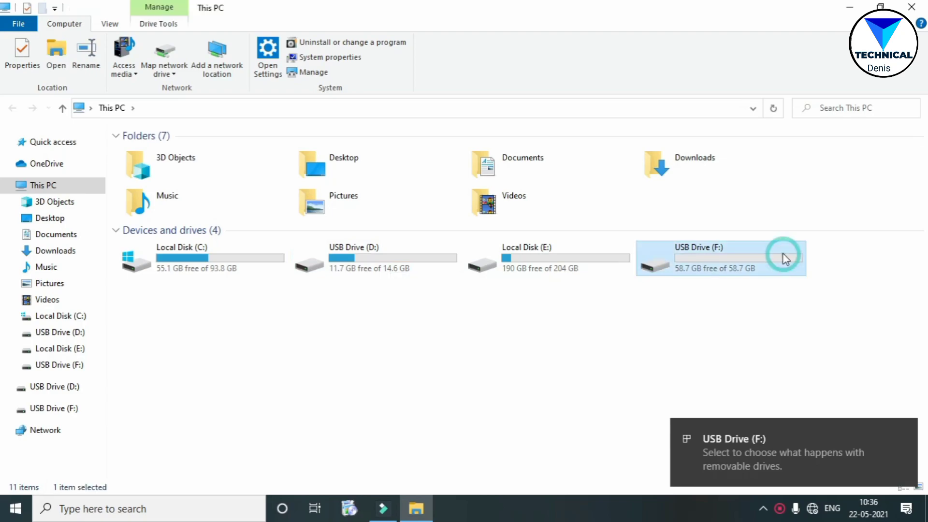
pyautogui.click(414, 259)
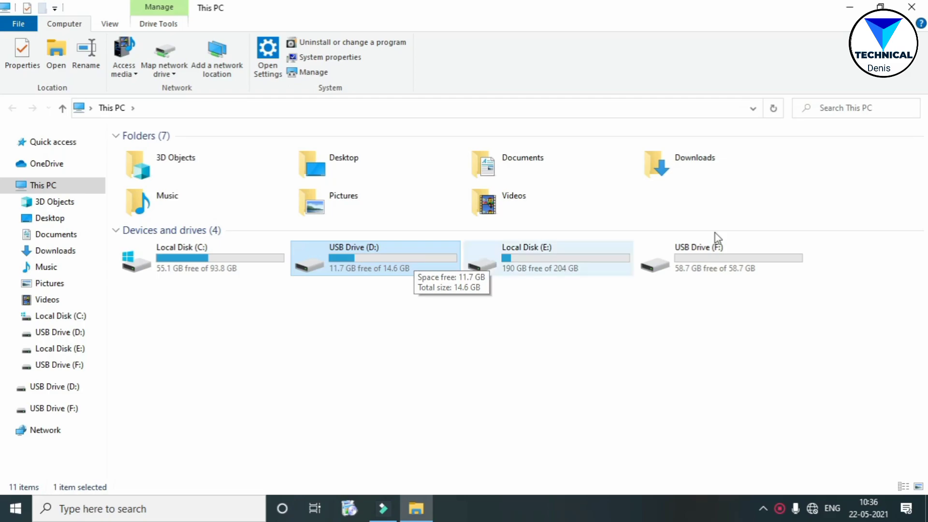
pyautogui.click(762, 264)
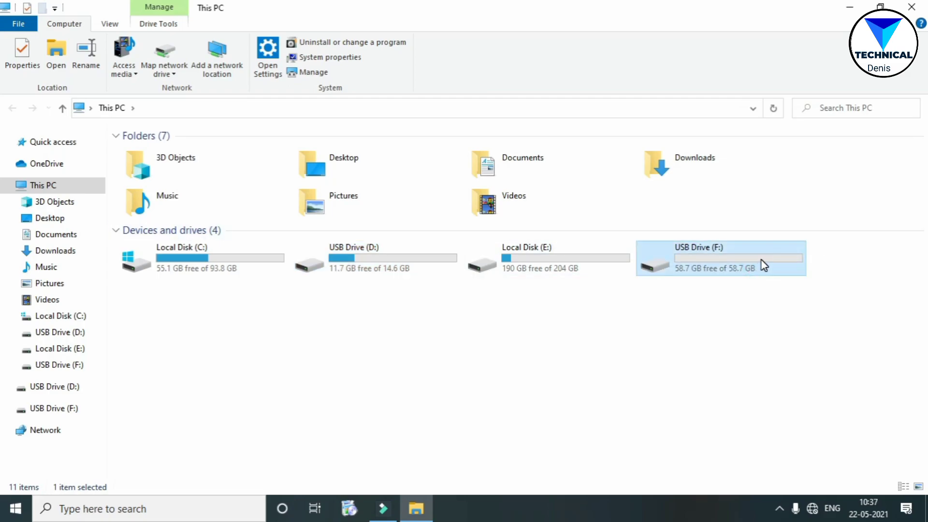
pyautogui.doubleClick(764, 266)
pyautogui.hotkey('alt', 'Left')
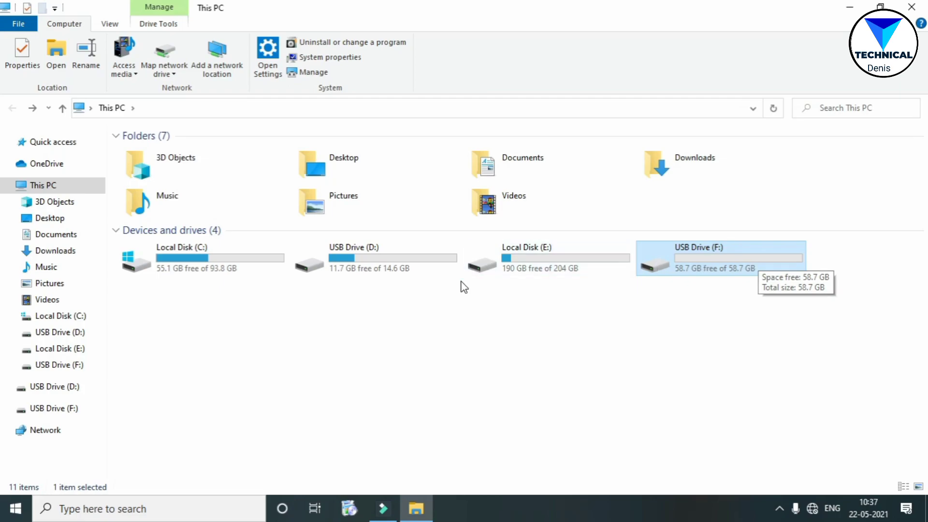
# Step: Open the folder named all on USB Drive (D:)
pyautogui.click(376, 262)
pyautogui.doubleClick(377, 263)
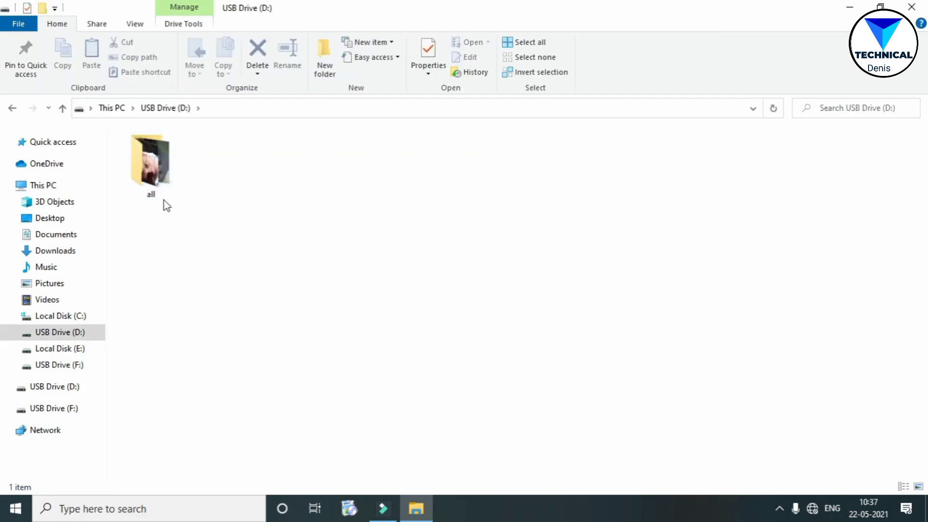
pyautogui.click(149, 178)
pyautogui.doubleClick(149, 174)
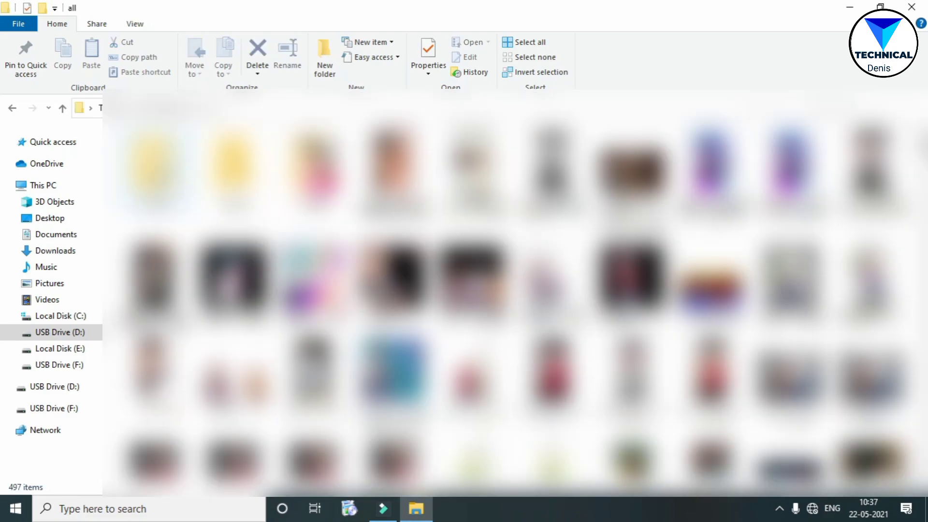
# Step: Look inside the LOST.DIR subfolder and return to the all folder
pyautogui.click(314, 166)
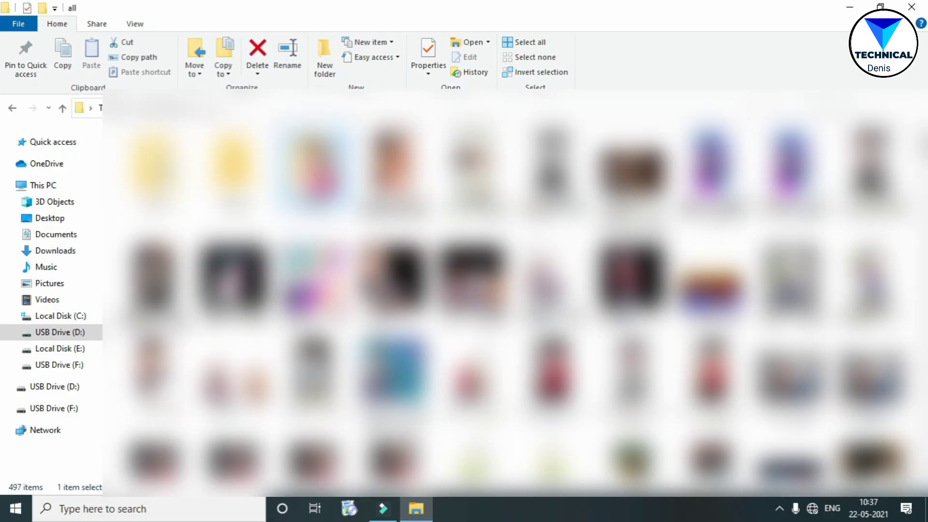
pyautogui.press('Return')
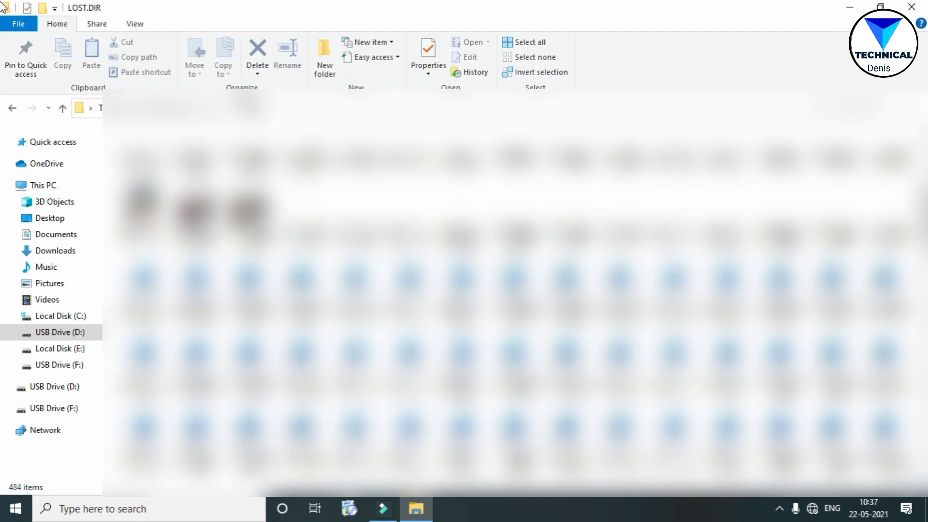
pyautogui.click(13, 108)
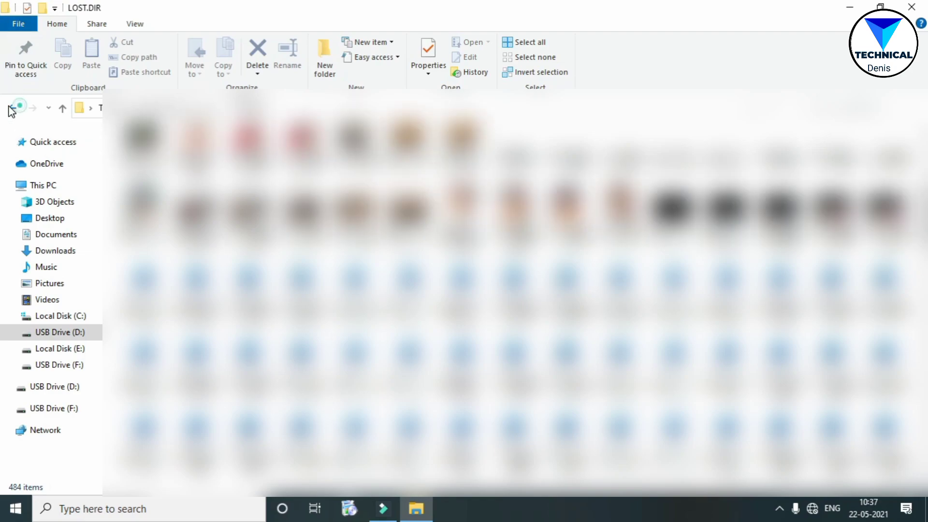
# Step: Copy the four adjacent photos from IMG_20210112_104021_409 through IMG_20210114_093313_248 in the all folder
pyautogui.scroll(-5, 515, 290)
pyautogui.scroll(-10, 515, 290)
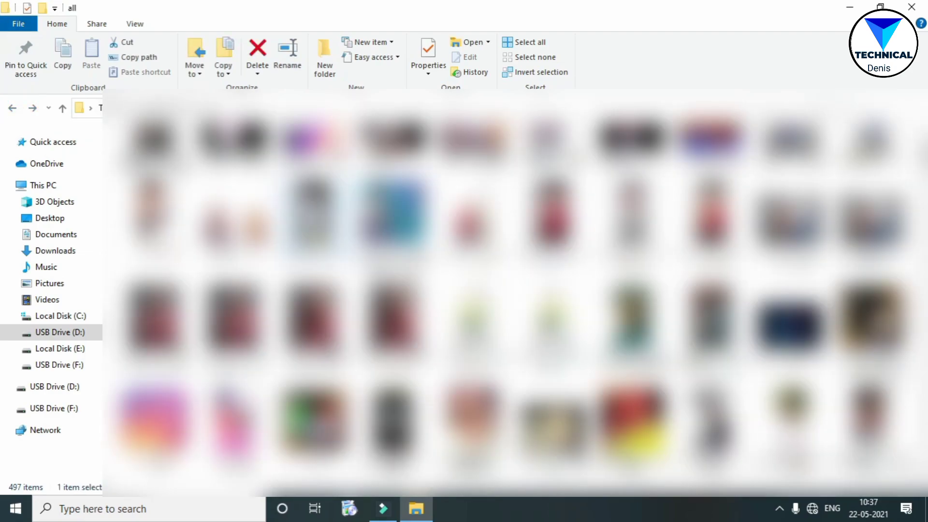
pyautogui.scroll(-10, 515, 290)
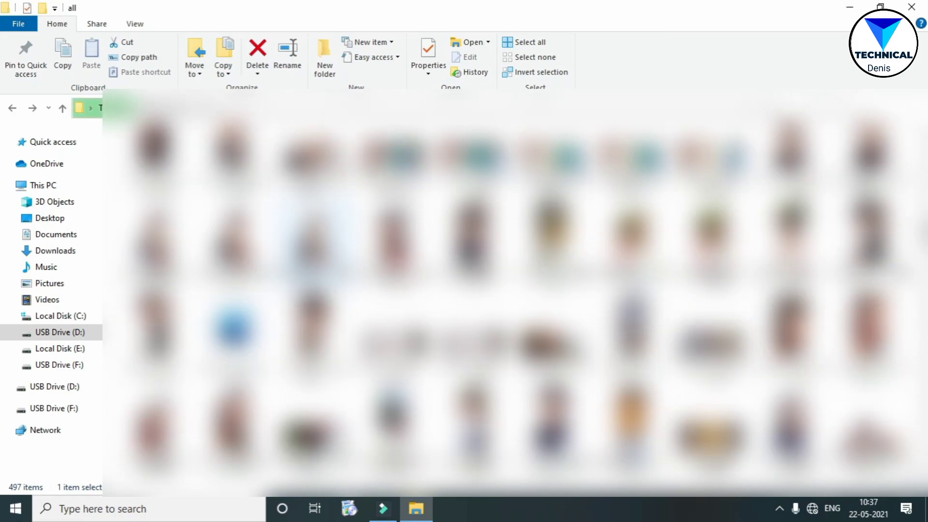
pyautogui.scroll(-10, 515, 290)
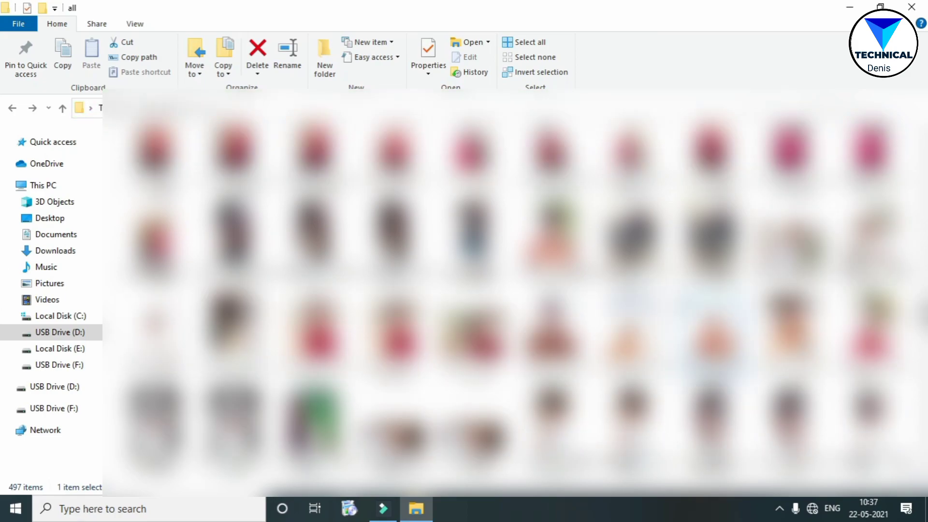
pyautogui.moveTo(580, 198); pyautogui.dragTo(754, 389)
pyautogui.moveTo(578, 292); pyautogui.dragTo(769, 317)
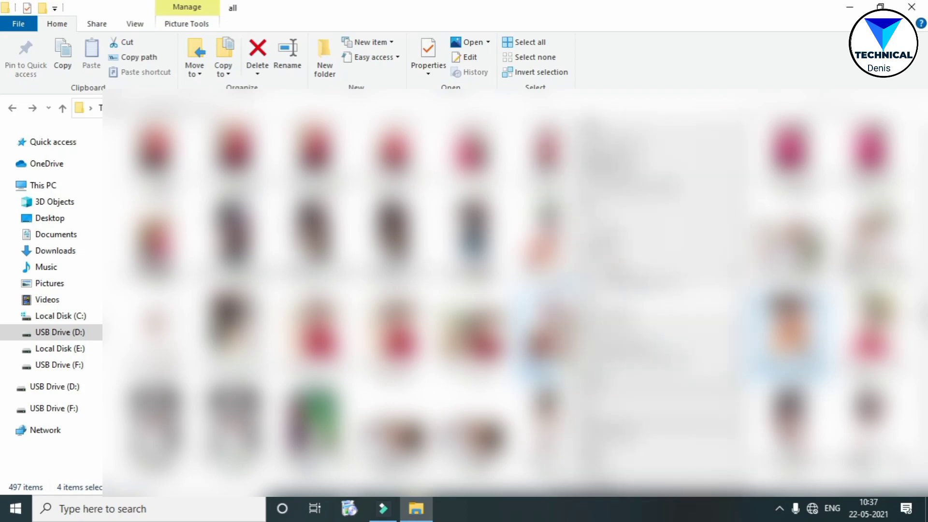
pyautogui.press('Escape')
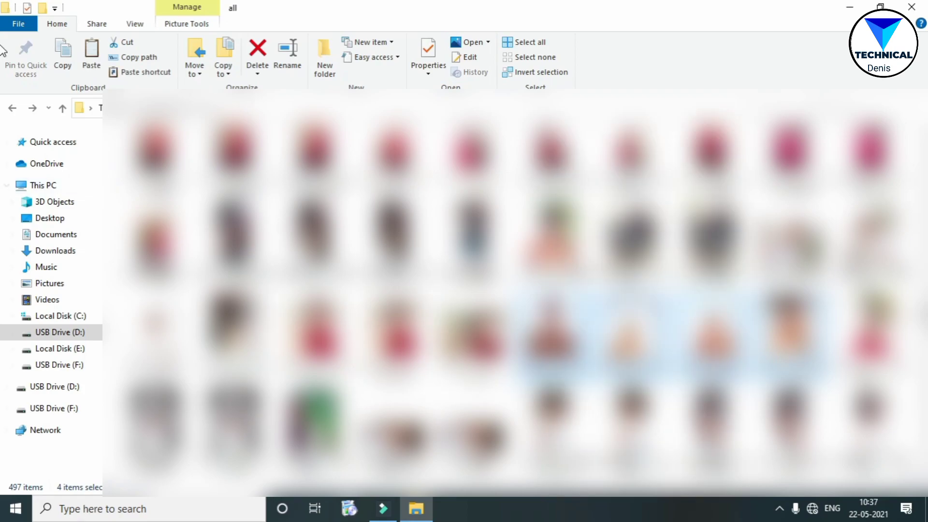
# Step: Paste the four copied photos into USB Drive (F:) and display them as large thumbnails
pyautogui.click(19, 107)
pyautogui.click(20, 107)
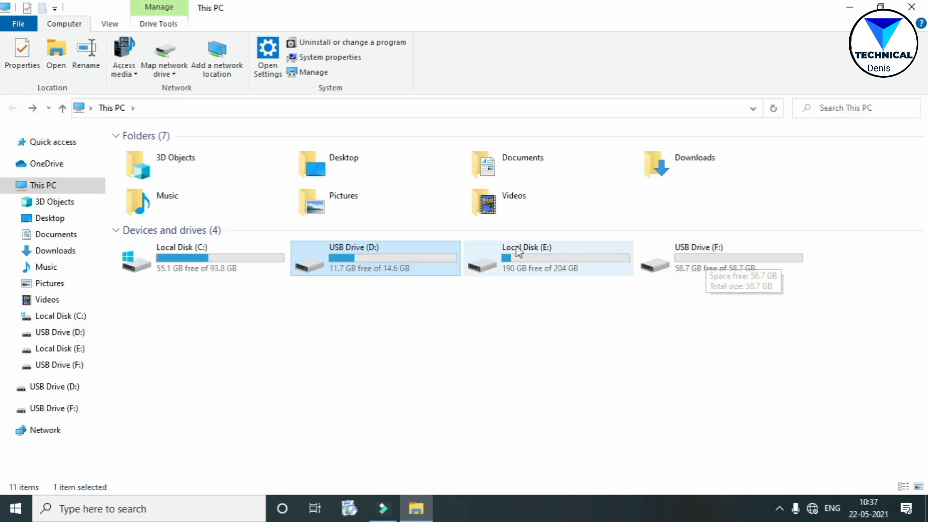
pyautogui.click(713, 264)
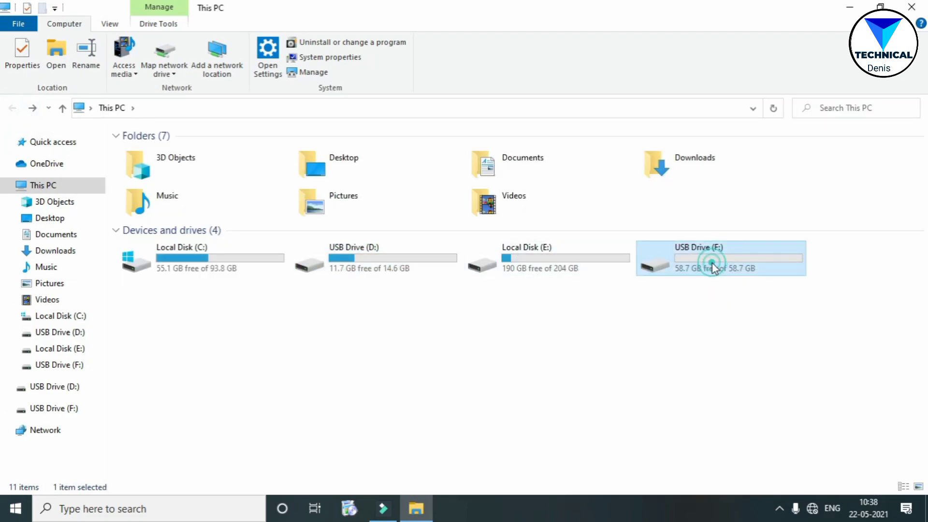
pyautogui.doubleClick(641, 265)
pyautogui.rightClick(214, 181)
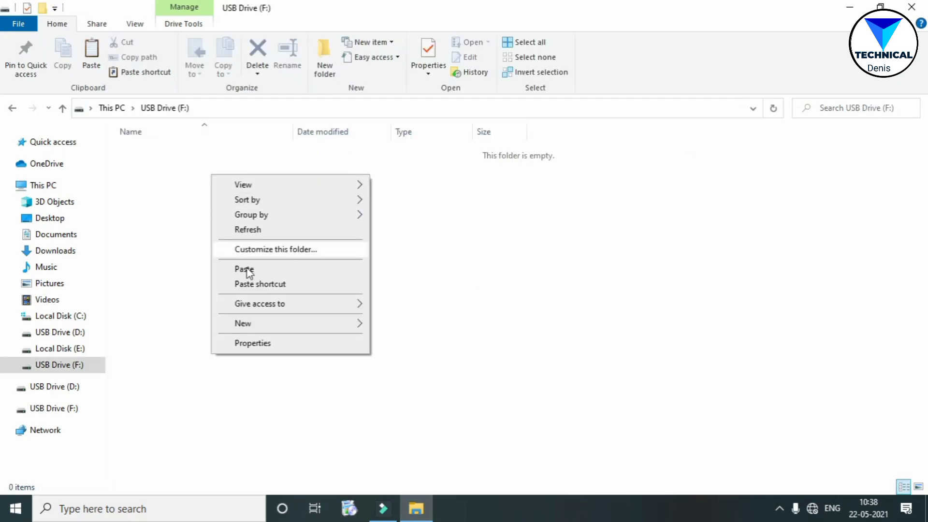
pyautogui.click(272, 270)
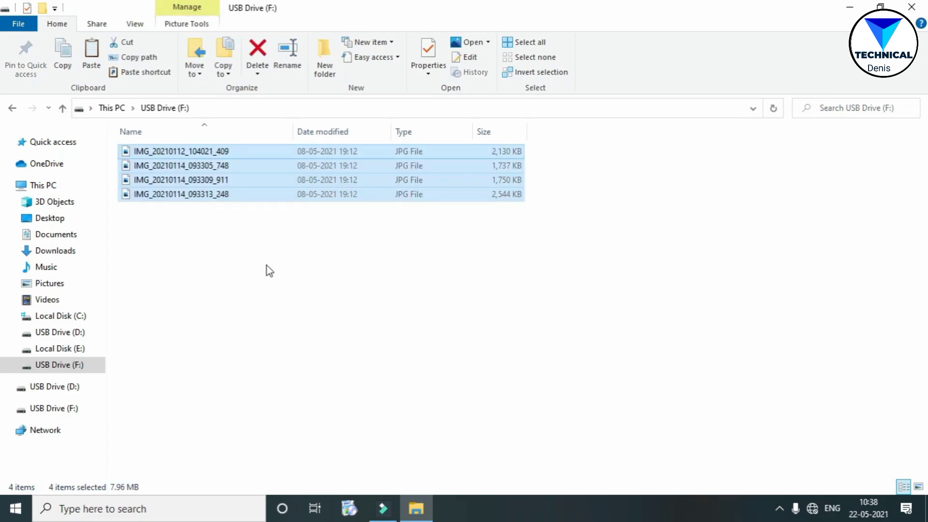
pyautogui.keyDown('ctrl'); pyautogui.scroll(5, 270, 267); pyautogui.keyUp('ctrl')
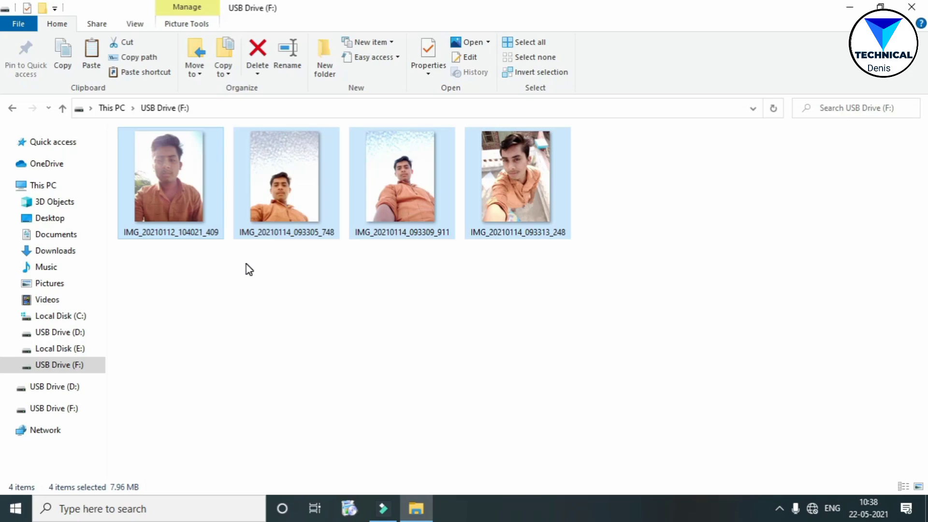
# Step: Create a new folder with the default name on USB Drive (D:)
pyautogui.hotkey('alt', 'Left')
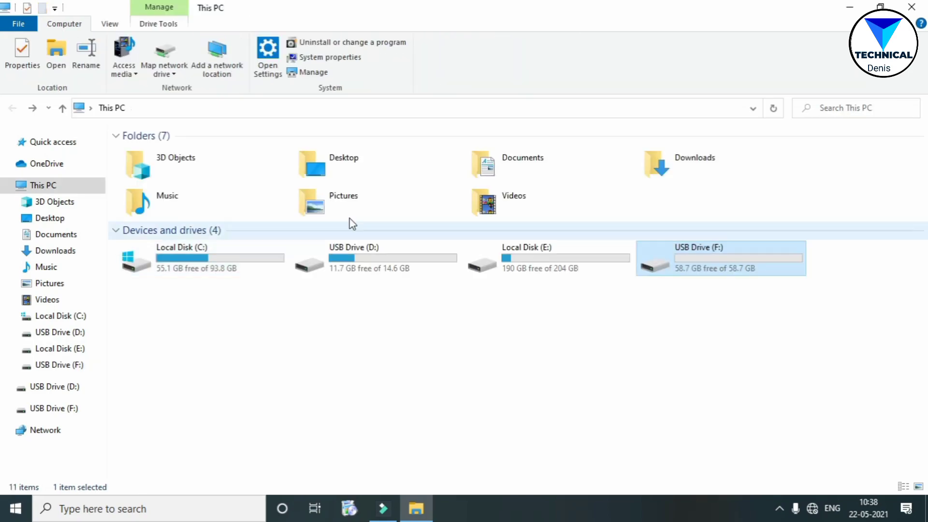
pyautogui.doubleClick(432, 269)
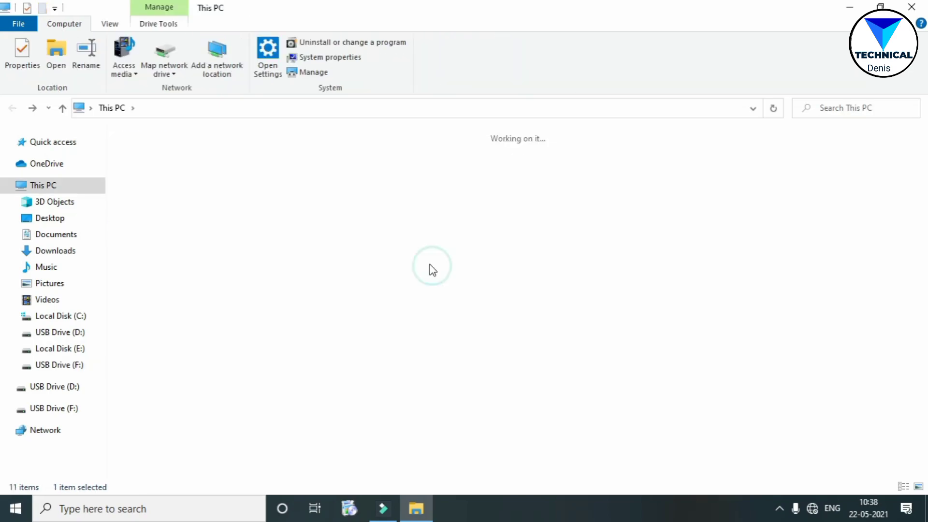
pyautogui.rightClick(293, 186)
pyautogui.moveTo(375, 352)
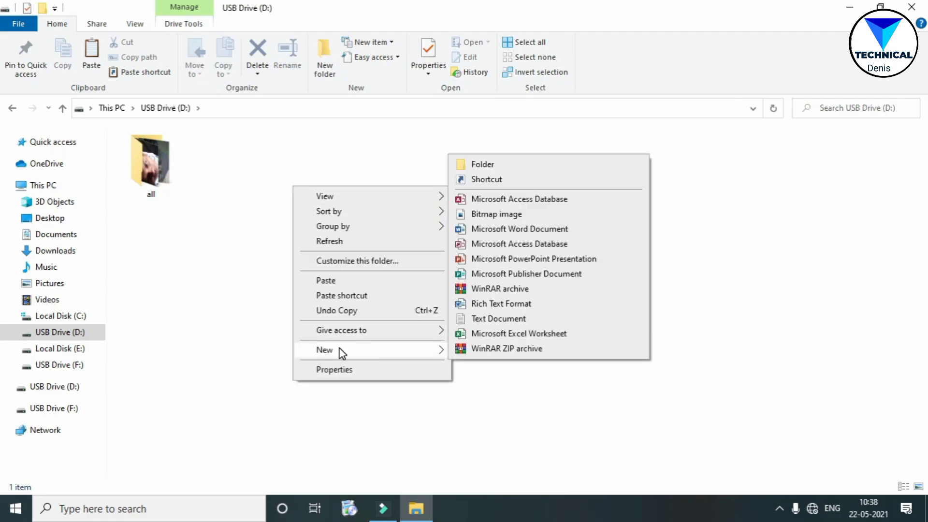
pyautogui.click(466, 163)
pyautogui.press('Return')
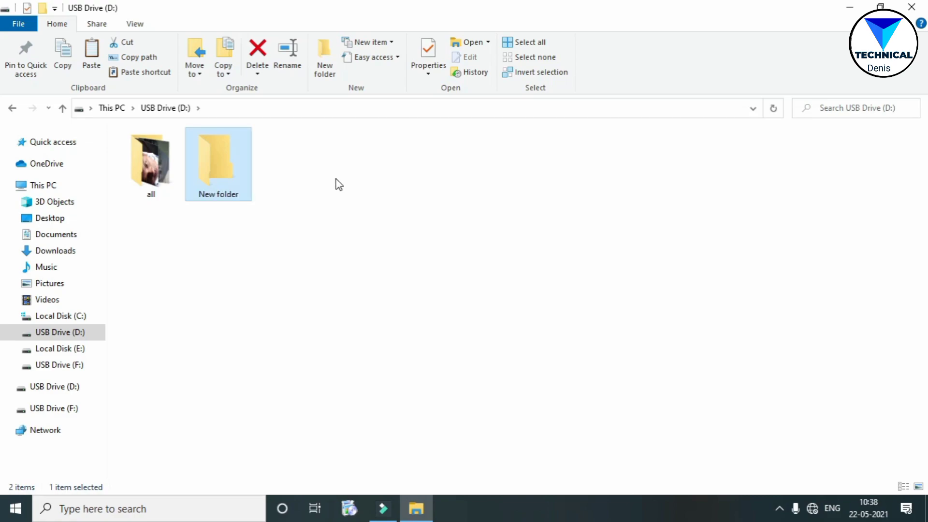
# Step: Copy the photos IMG_20210114_093305_748 and IMG_20210114_093309_911 from USB Drive (F:)
pyautogui.press('BackSpace')
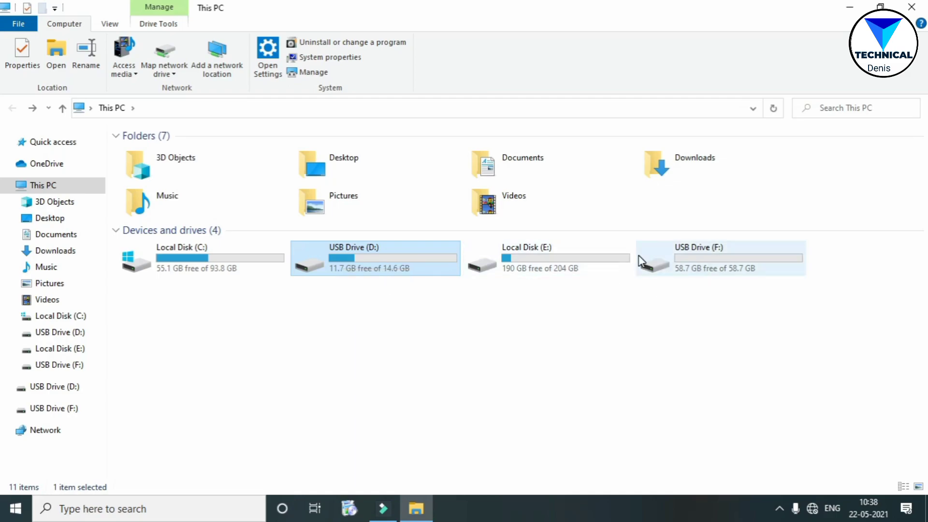
pyautogui.doubleClick(731, 253)
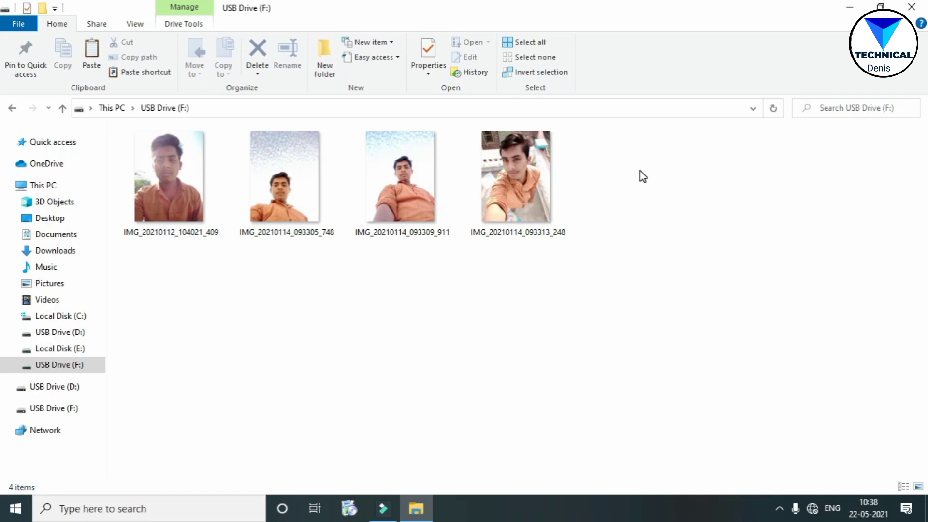
pyautogui.moveTo(277, 265); pyautogui.dragTo(387, 211)
pyautogui.rightClick(290, 175)
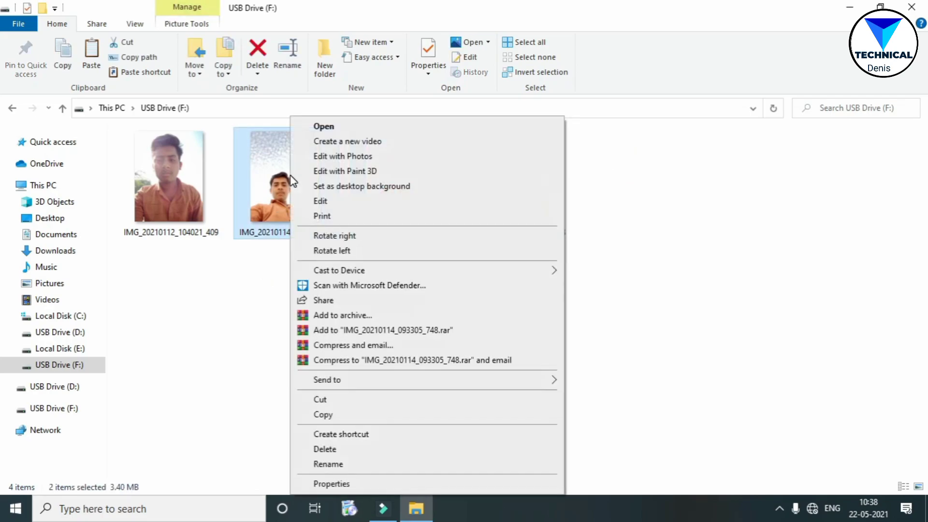
pyautogui.click(324, 415)
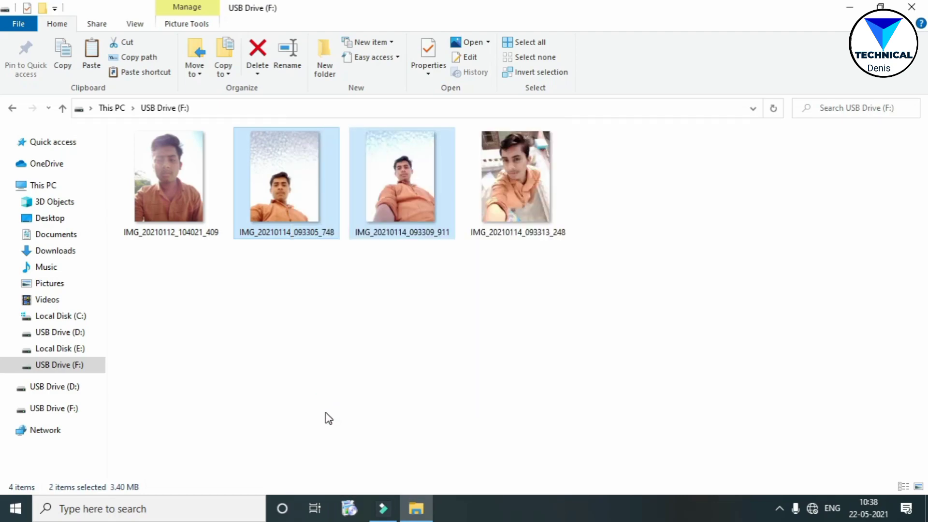
# Step: Paste the two copied photos into New folder on USB Drive (D:), then return to This PC
pyautogui.hotkey('alt', 'Left')
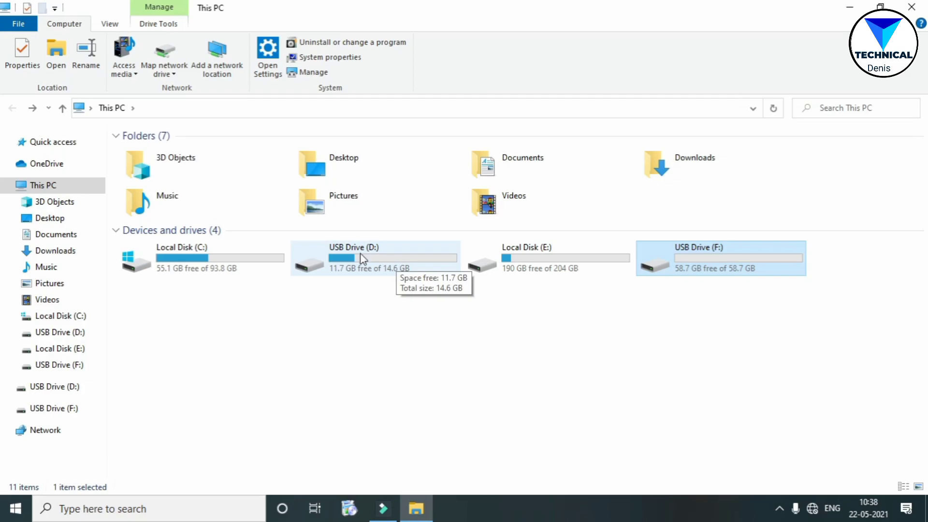
pyautogui.hotkey('alt', 'Right')
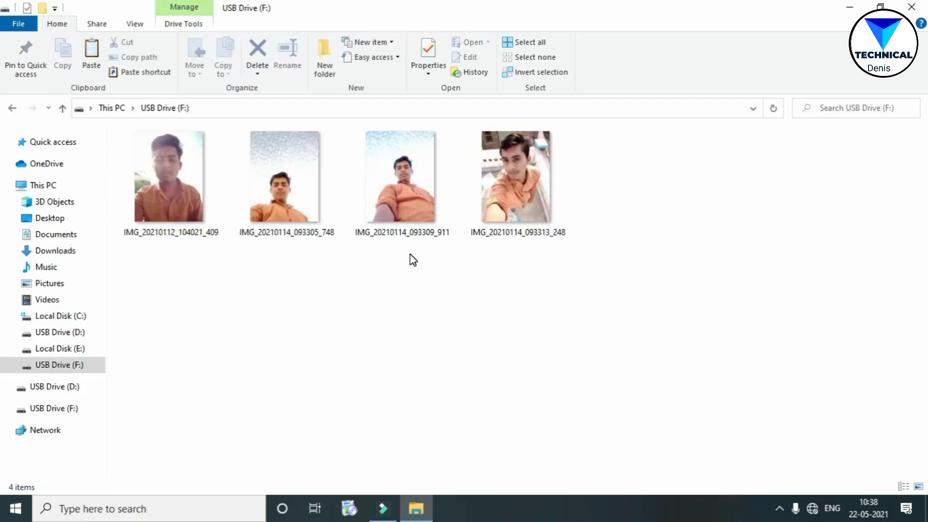
pyautogui.hotkey('alt', 'Left')
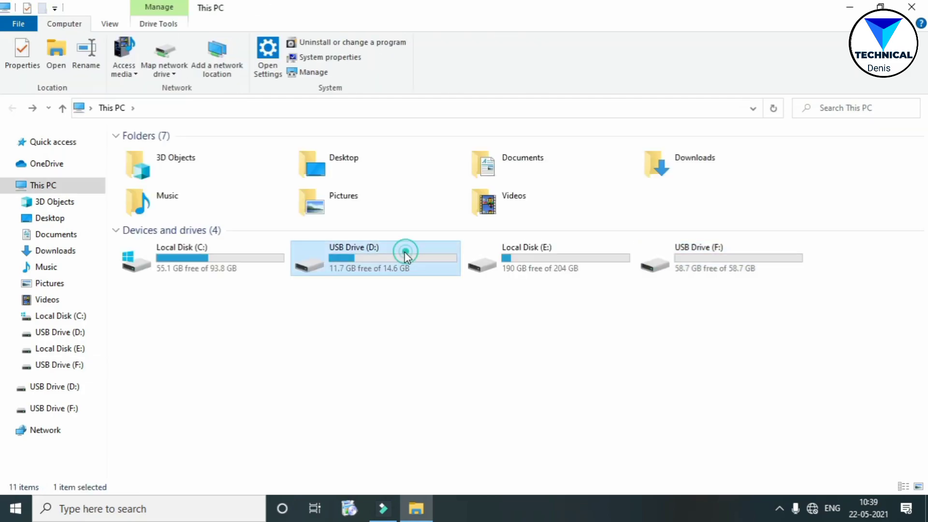
pyautogui.doubleClick(406, 255)
pyautogui.click(225, 183)
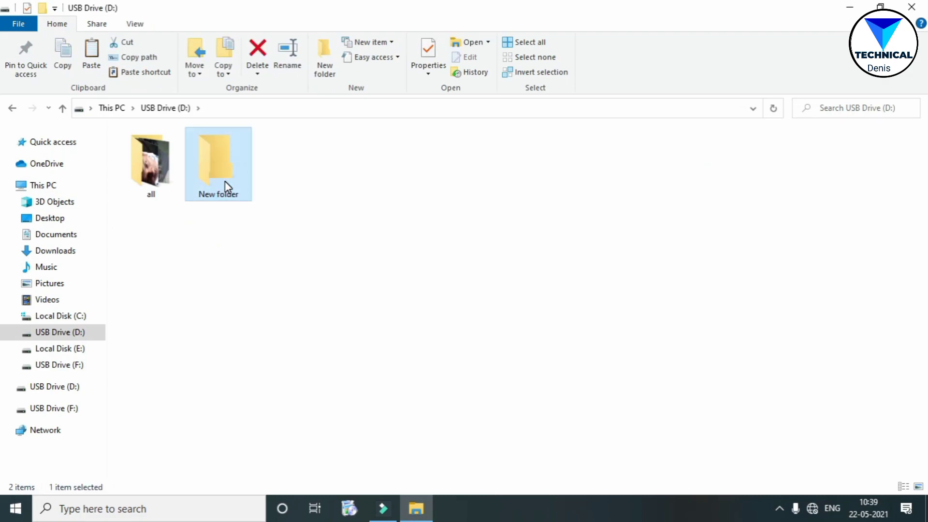
pyautogui.doubleClick(224, 183)
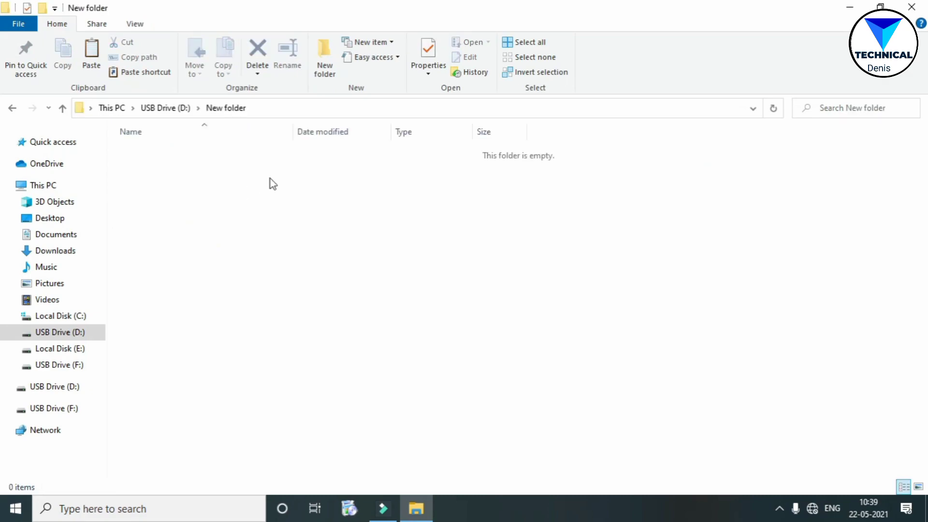
pyautogui.rightClick(214, 192)
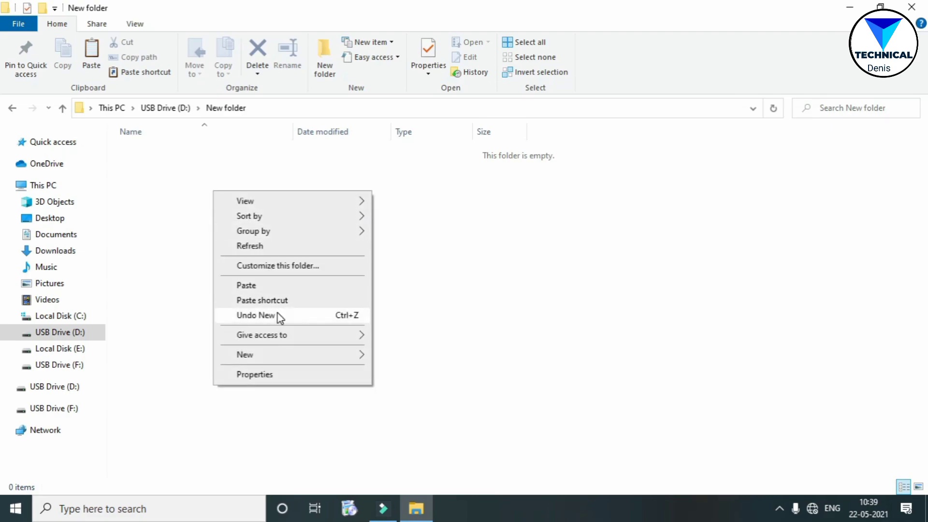
pyautogui.click(278, 287)
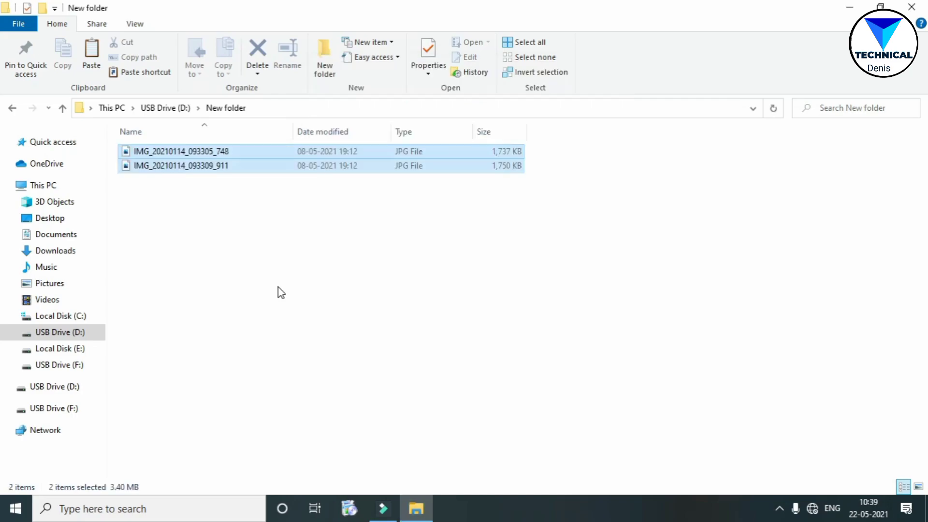
pyautogui.press('BackSpace')
pyautogui.press('BackSpace')
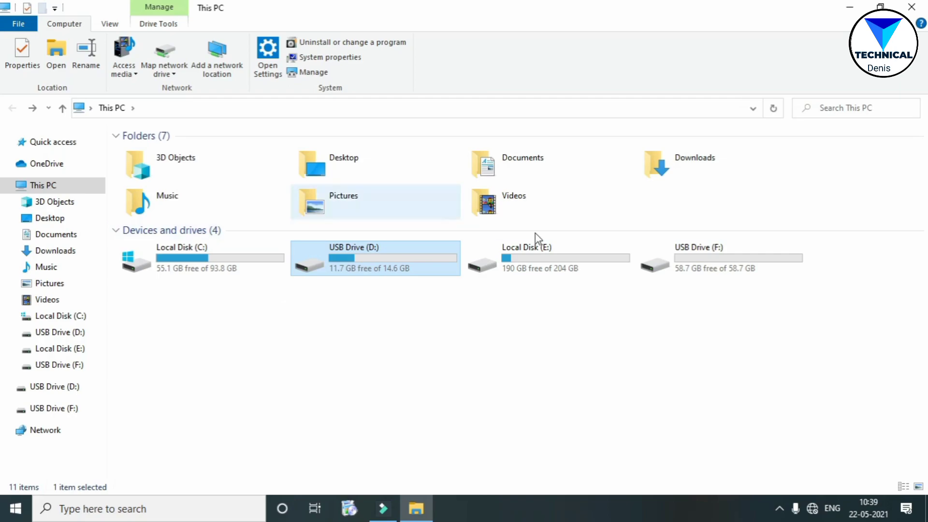
# Step: Open USB Drive (F:) to check its photos, then return to This PC
pyautogui.click(751, 270)
pyautogui.doubleClick(758, 272)
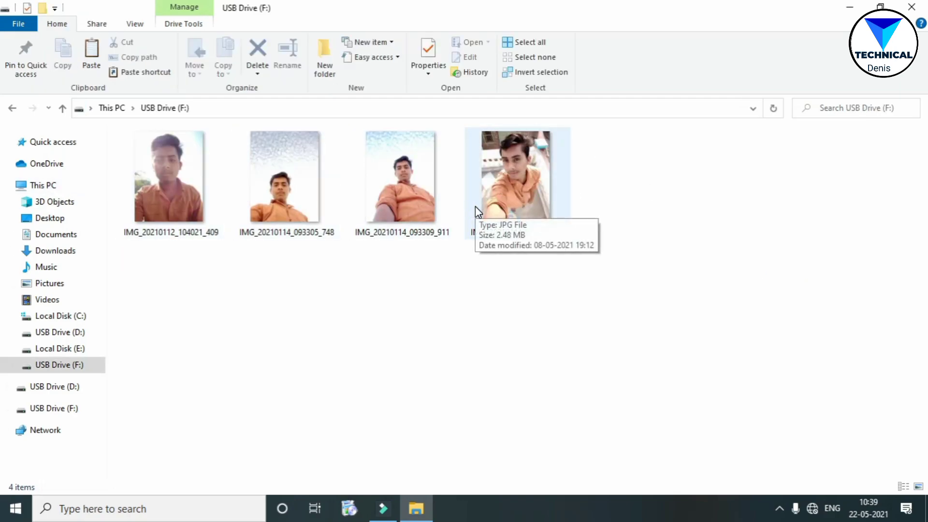
pyautogui.hotkey('alt', 'Left')
# Step: Display the photos in New folder on USB Drive (D:) as large thumbnails, then return to This PC
pyautogui.doubleClick(358, 250)
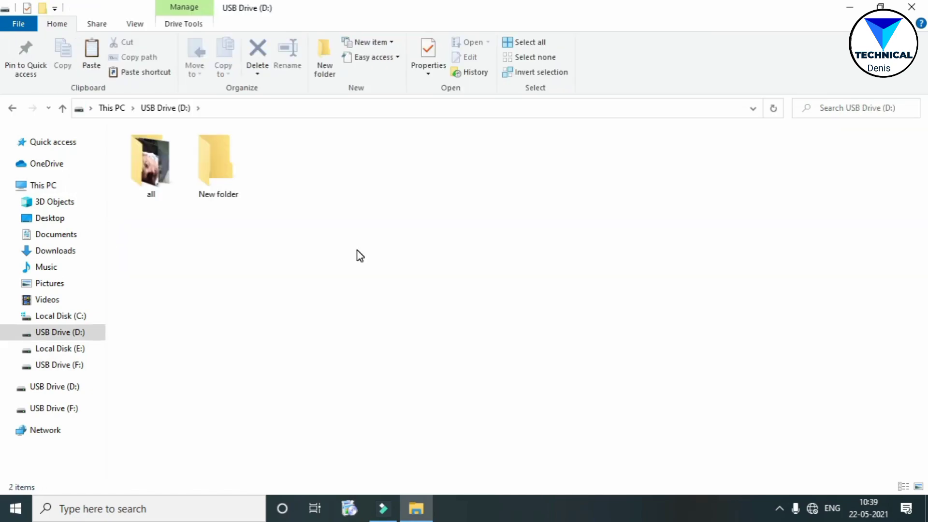
pyautogui.doubleClick(231, 164)
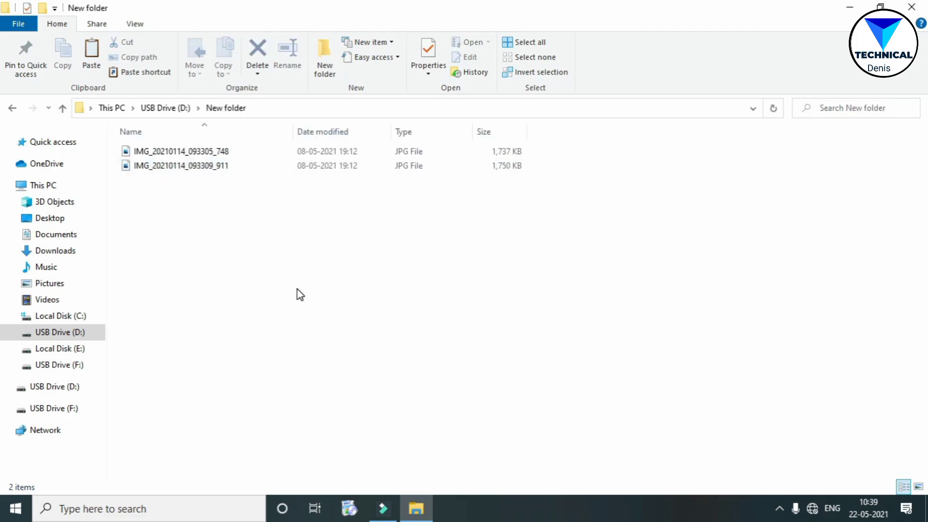
pyautogui.keyDown('ctrl'); pyautogui.scroll(3, 297, 293); pyautogui.keyUp('ctrl')
pyautogui.keyDown('ctrl'); pyautogui.scroll(4, 290, 290); pyautogui.keyUp('ctrl')
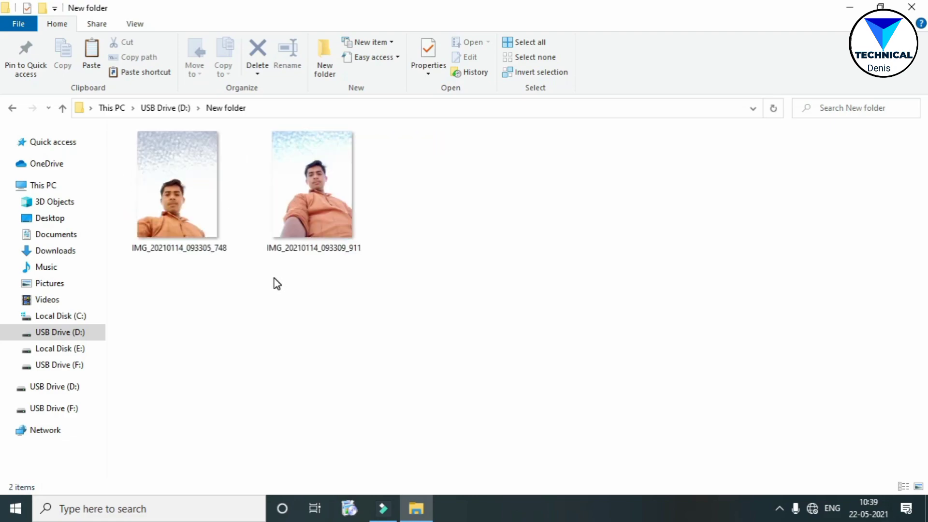
pyautogui.hotkey('alt', 'Left')
pyautogui.hotkey('alt', 'Left')
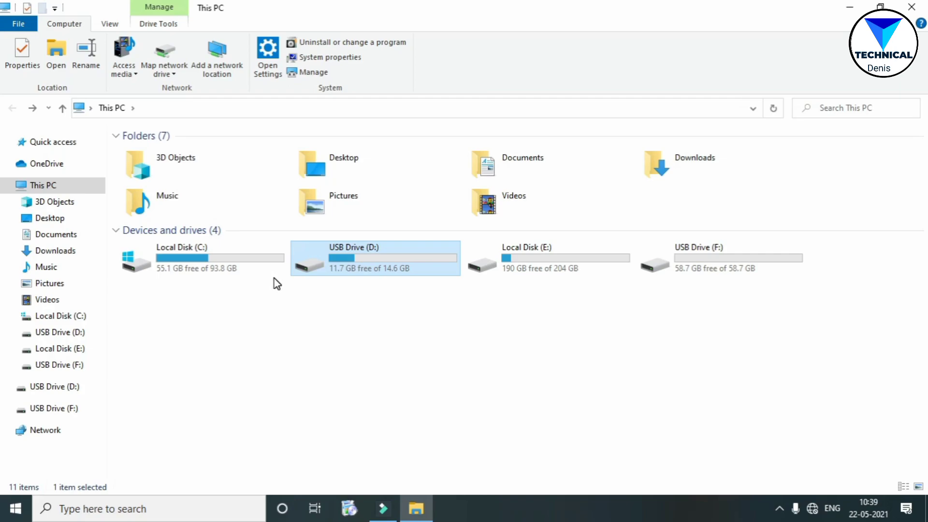
# Step: Reopen New folder on USB Drive (D:) to review the pasted photos, then go back to This PC
pyautogui.press('Return')
pyautogui.doubleClick(218, 166)
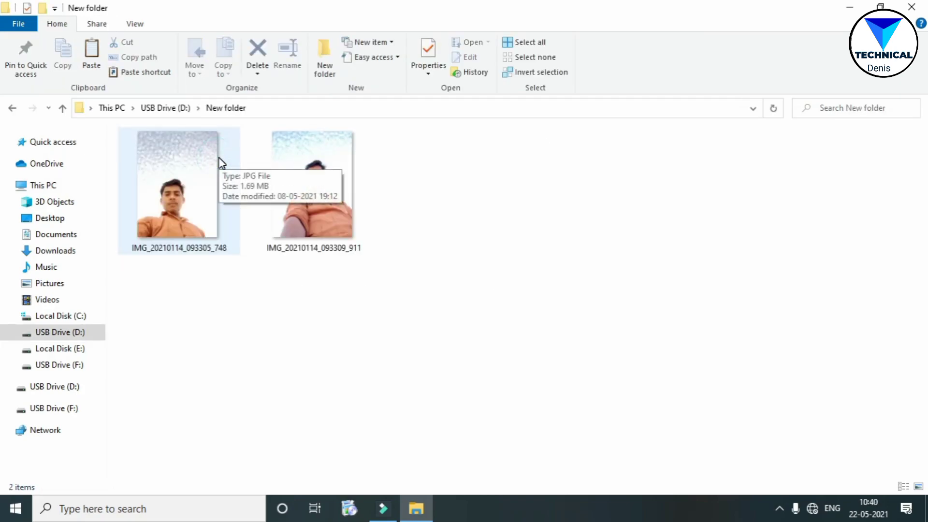
pyautogui.hotkey('alt', 'Left')
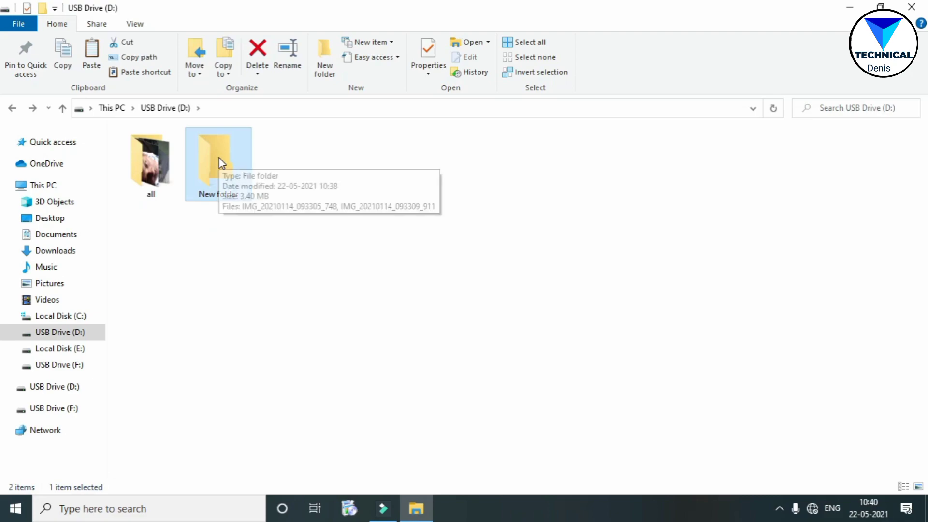
pyautogui.hotkey('alt', 'Left')
# Step: Open USB Drive (F:) to review its photos, leaving and reopening the drive once
pyautogui.click(662, 272)
pyautogui.doubleClick(663, 272)
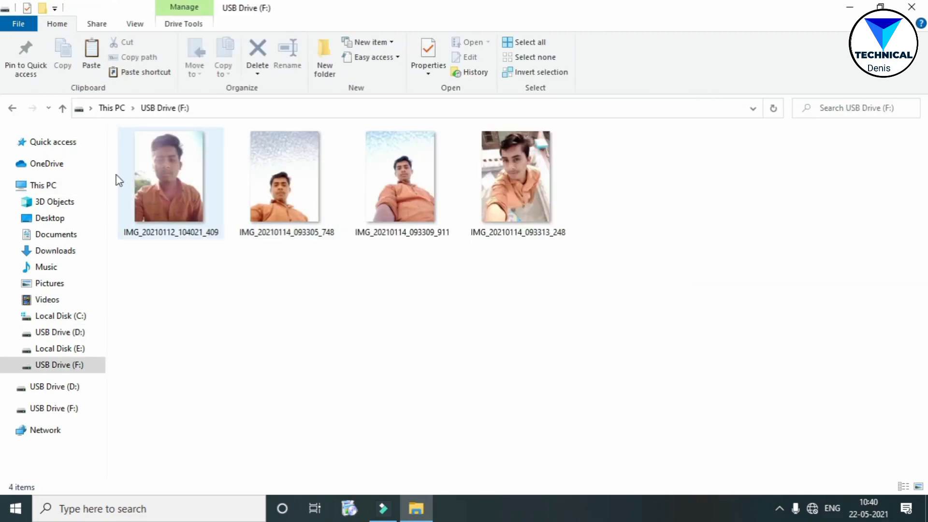
pyautogui.hotkey('alt', 'Left')
pyautogui.doubleClick(689, 252)
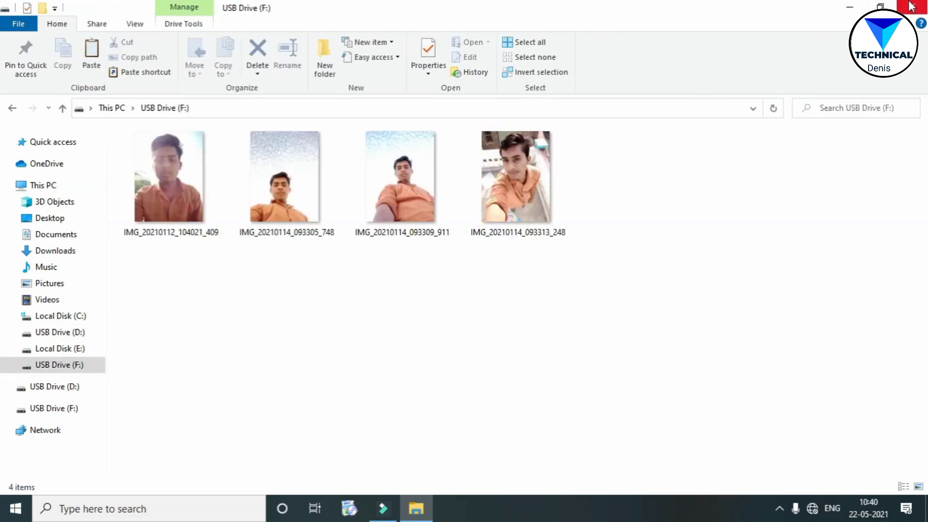
# Step: Restore the USB Drive (F:) window to a smaller size, show large thumbnails, then narrow the window and move it aside on the desktop
pyautogui.click(880, 7)
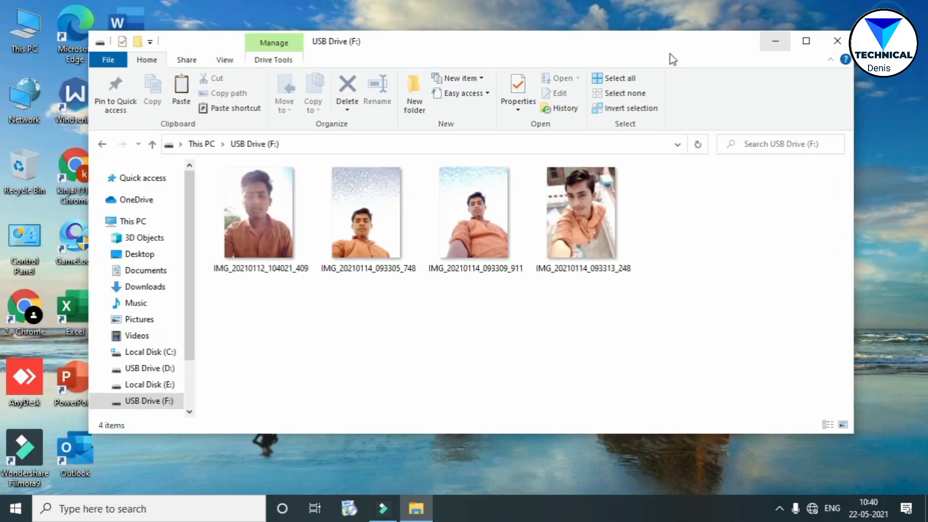
pyautogui.click(845, 427)
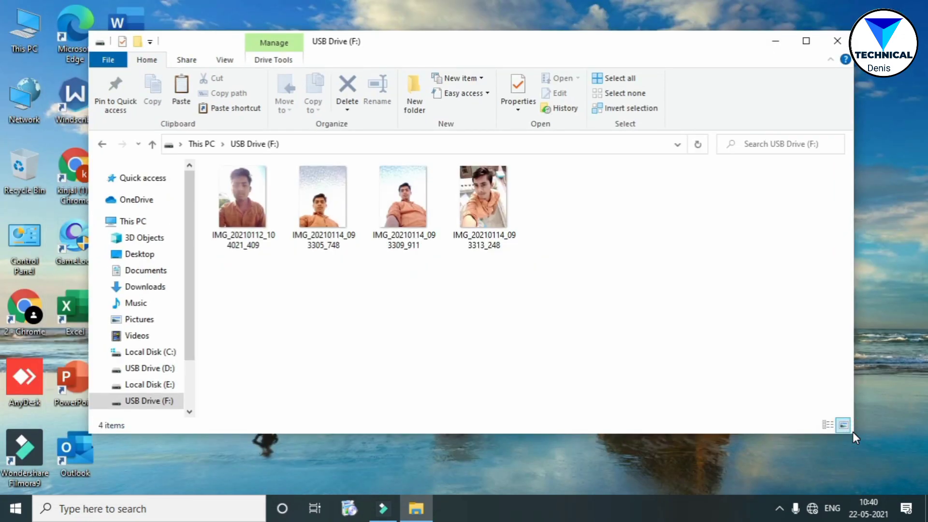
pyautogui.moveTo(852, 431); pyautogui.dragTo(586, 432)
pyautogui.moveTo(420, 46); pyautogui.dragTo(629, 69)
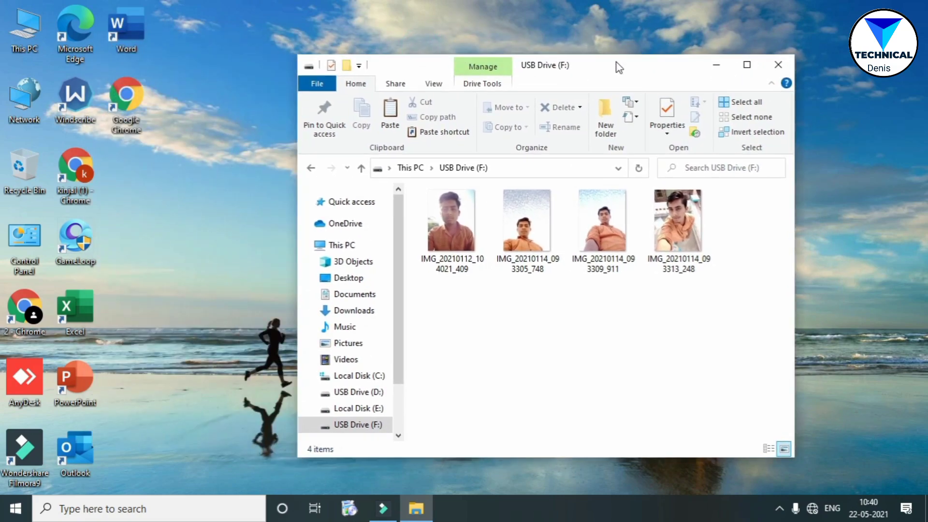
# Step: Open New folder on USB Drive (D:) in a second window from the desktop's This PC
pyautogui.click(21, 12)
pyautogui.doubleClick(21, 14)
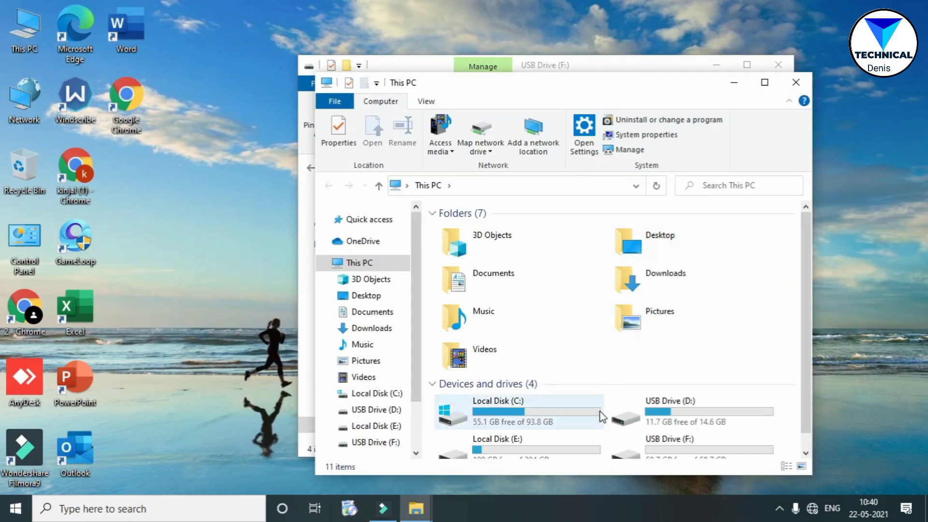
pyautogui.scroll(-1, 574, 408)
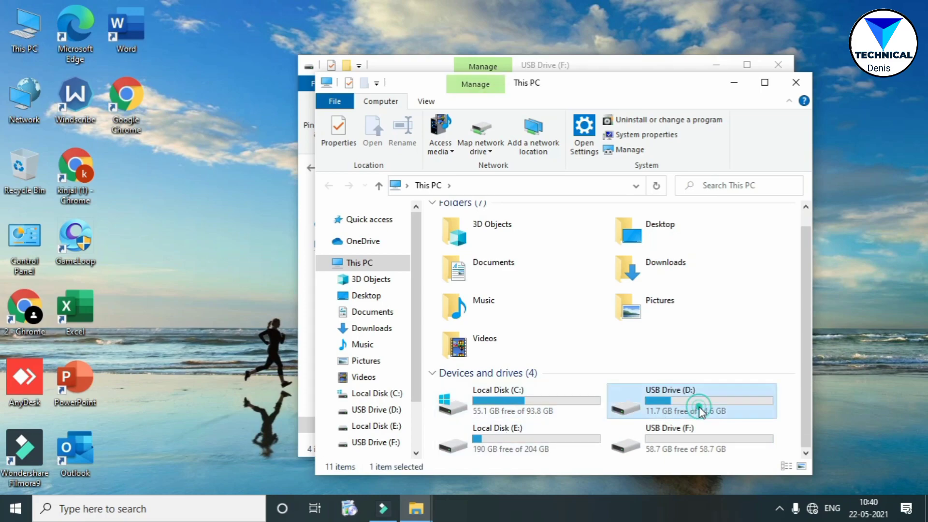
pyautogui.doubleClick(700, 407)
pyautogui.doubleClick(542, 242)
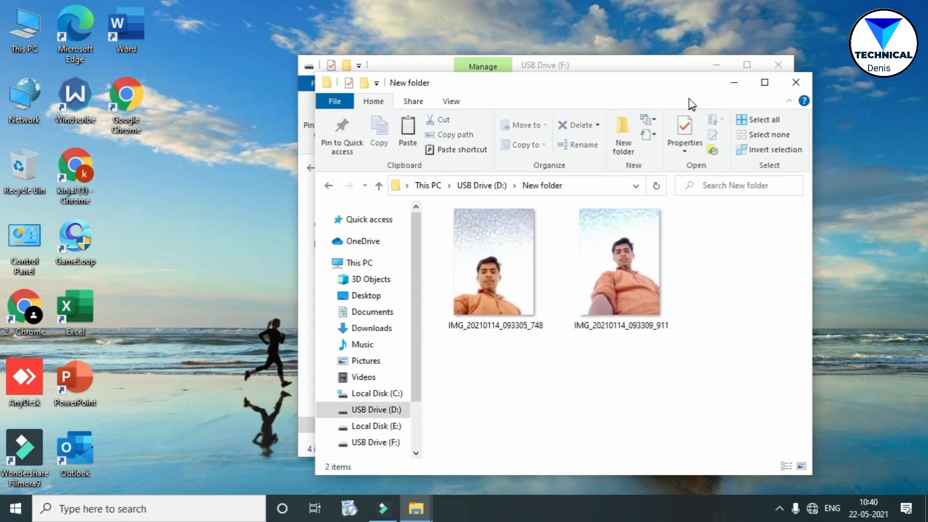
# Step: Arrange the New folder and USB Drive (F:) windows side by side so both sets of photos can be compared
pyautogui.moveTo(683, 77); pyautogui.dragTo(483, 67)
pyautogui.moveTo(623, 85); pyautogui.dragTo(454, 64)
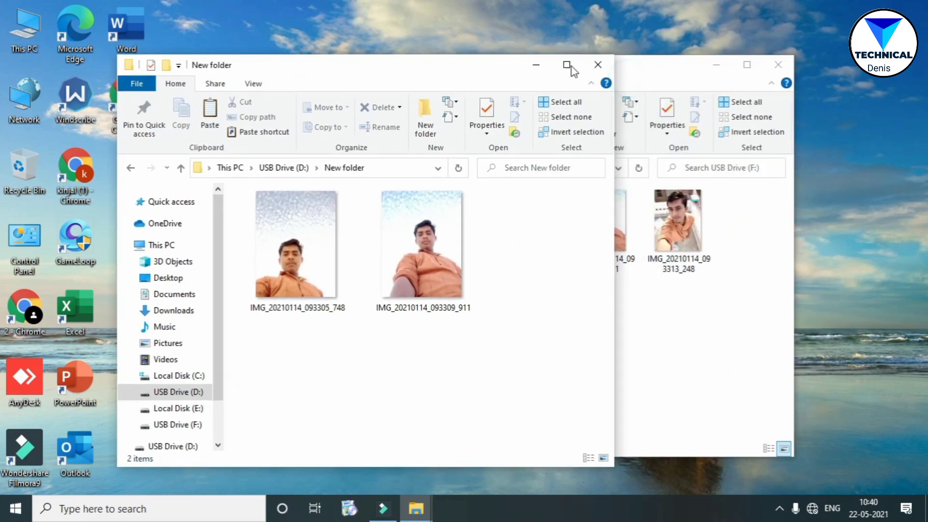
pyautogui.moveTo(638, 67); pyautogui.dragTo(776, 65)
pyautogui.moveTo(405, 55); pyautogui.dragTo(301, 48)
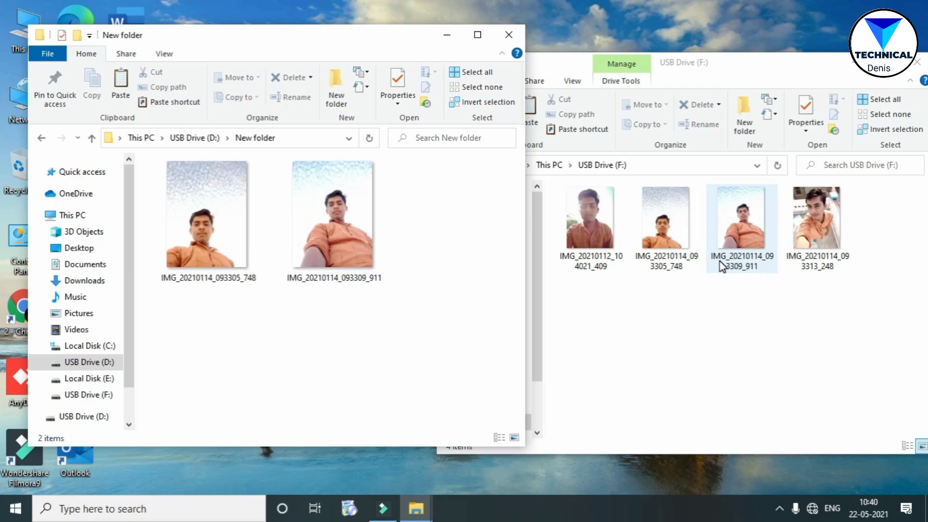
# Step: Close the New folder and USB Drive (F:) windows and refresh the desktop
pyautogui.click(509, 35)
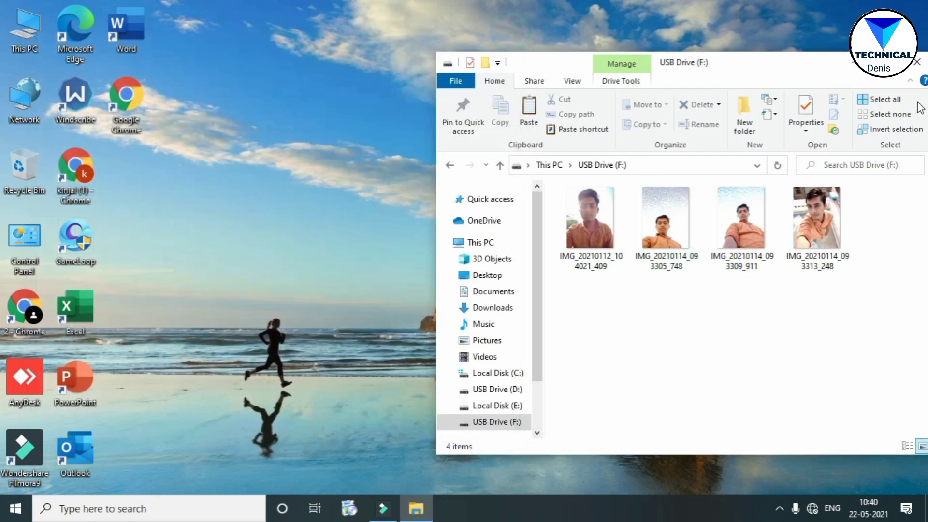
pyautogui.click(917, 62)
pyautogui.rightClick(442, 8)
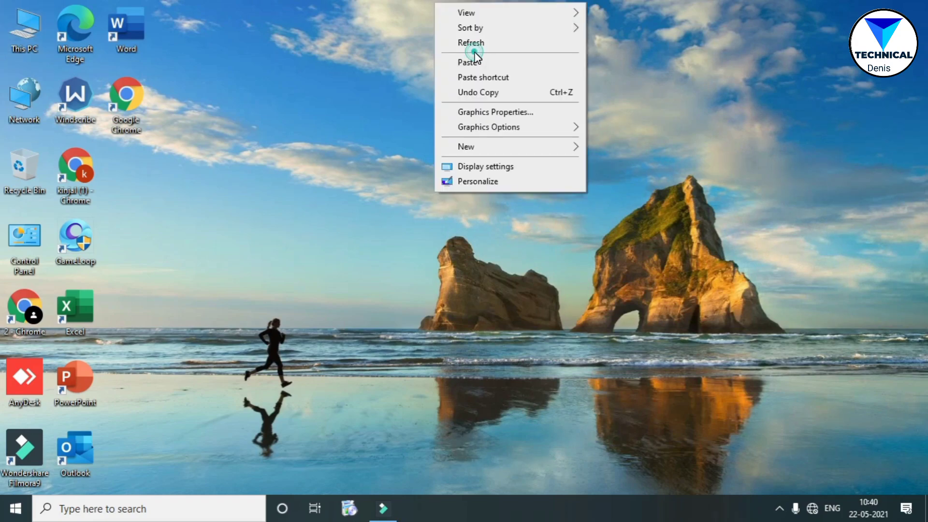
pyautogui.click(473, 43)
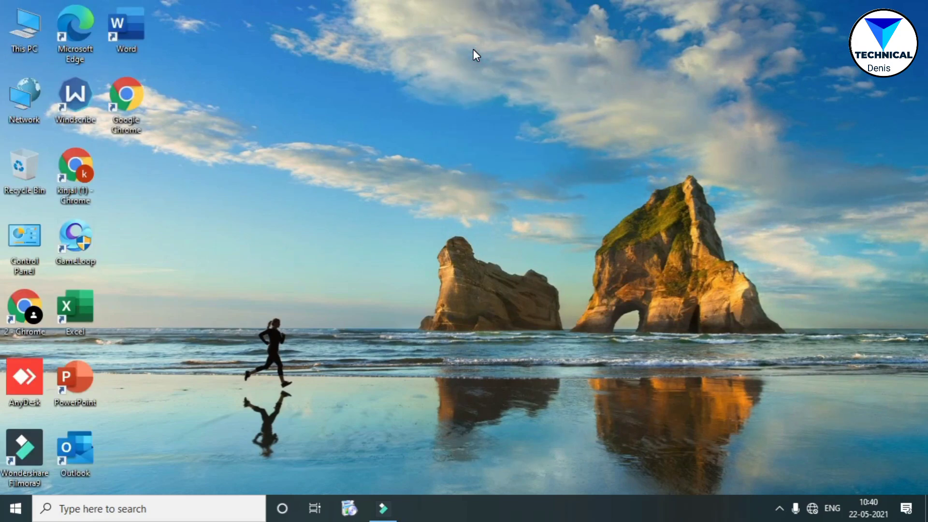